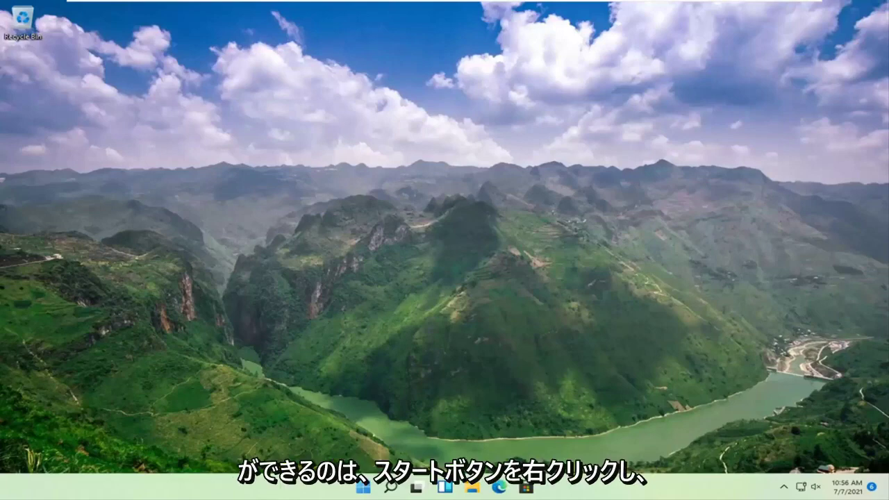
# Step: Open the System display settings and expand the Multiple displays options to view the monitor detection settings
pyautogui.rightClick(368, 486)
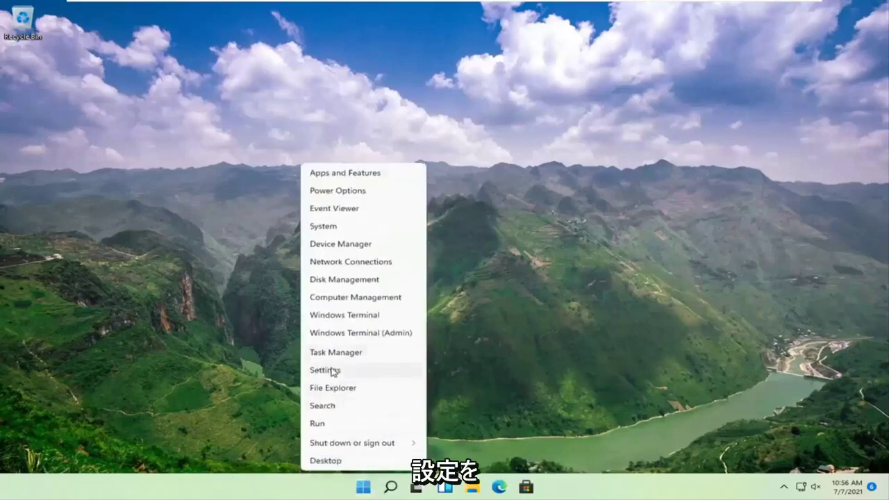
pyautogui.click(332, 371)
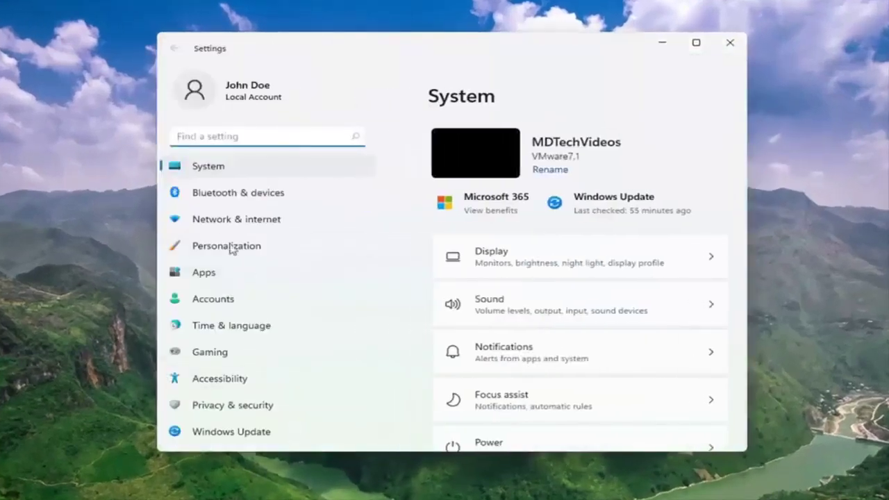
pyautogui.click(208, 167)
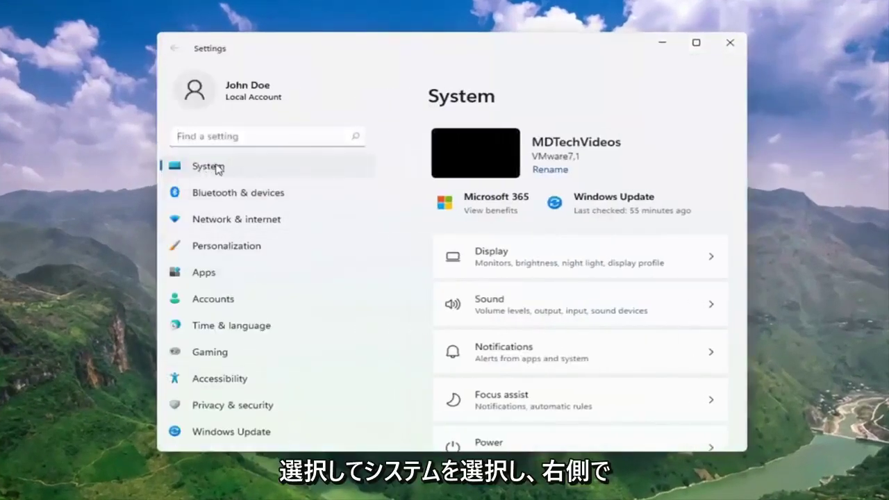
pyautogui.click(535, 260)
pyautogui.scroll(-3, 539, 260)
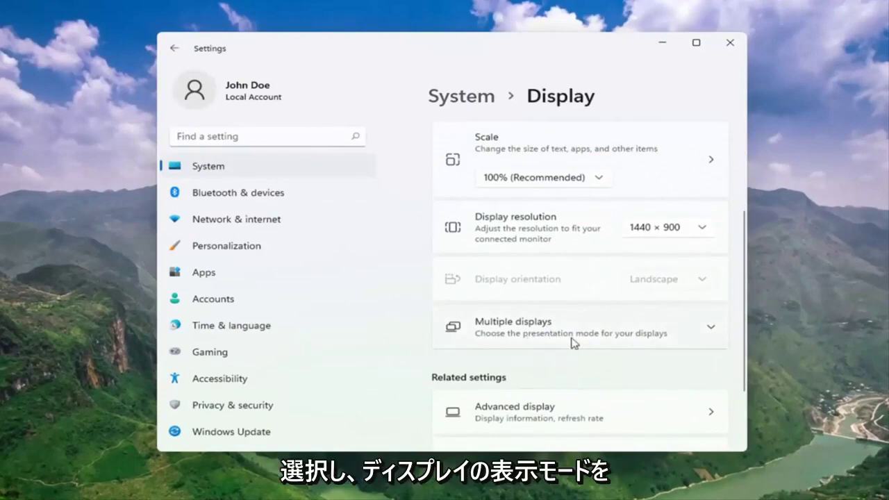
pyautogui.click(612, 341)
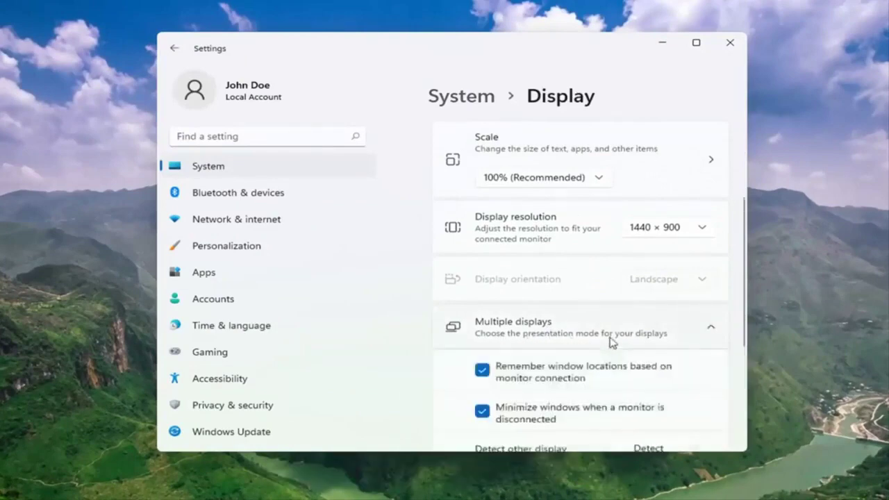
pyautogui.scroll(-2, 584, 343)
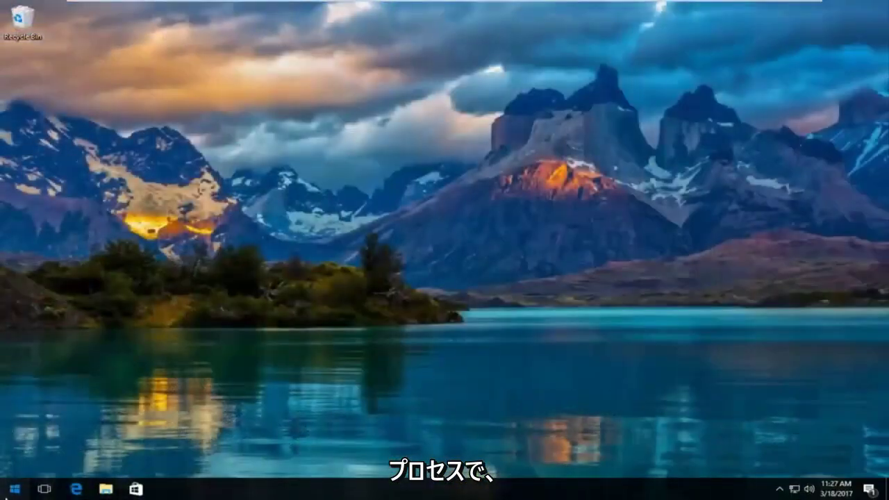
# Step: Search the computer for "device manager", open Device Manager and move its window toward the middle of the desktop
pyautogui.press('super')
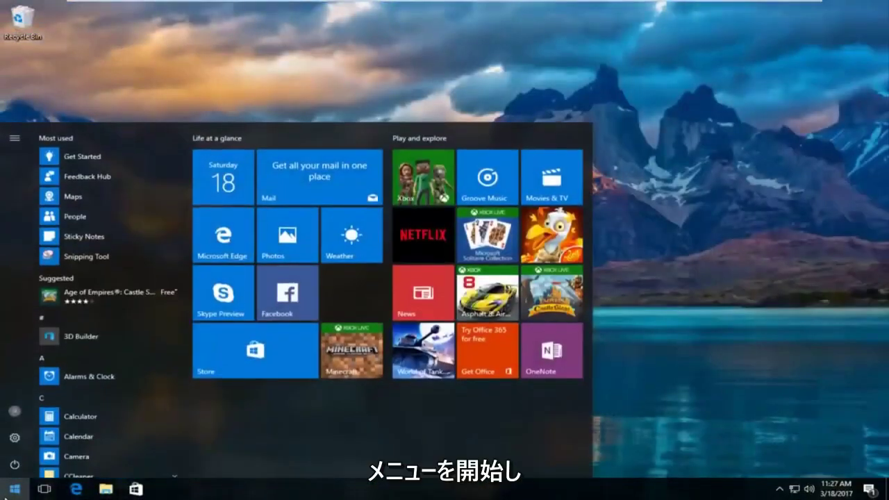
pyautogui.write('device manag')
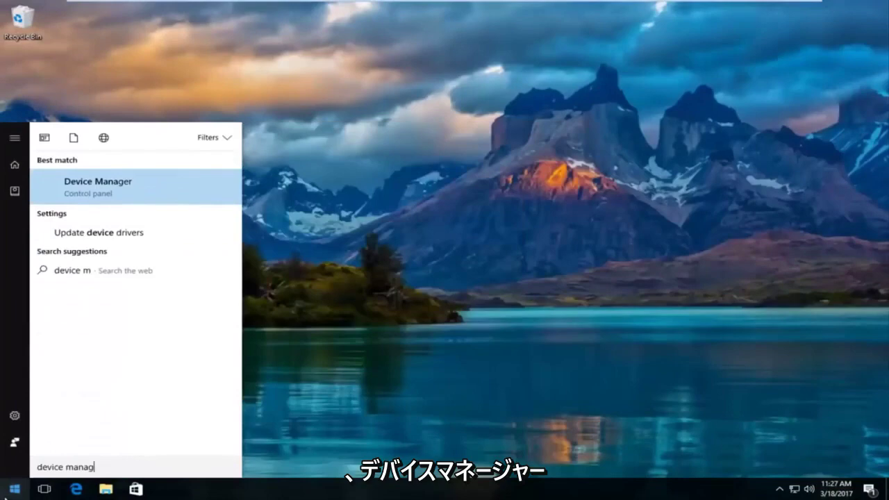
pyautogui.write('er')
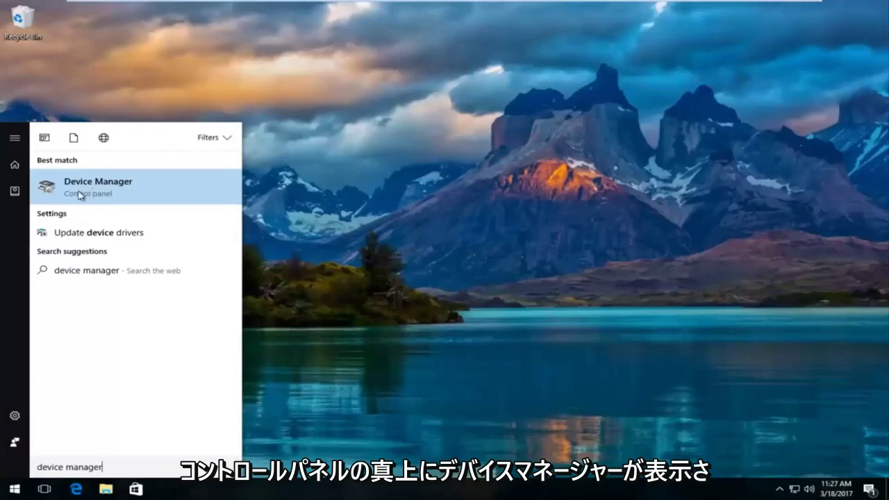
pyautogui.click(90, 190)
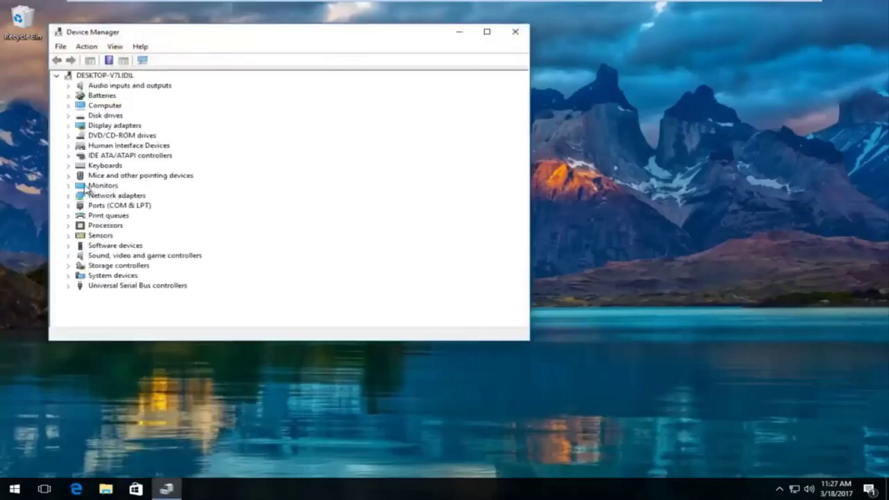
pyautogui.moveTo(292, 41); pyautogui.dragTo(459, 54)
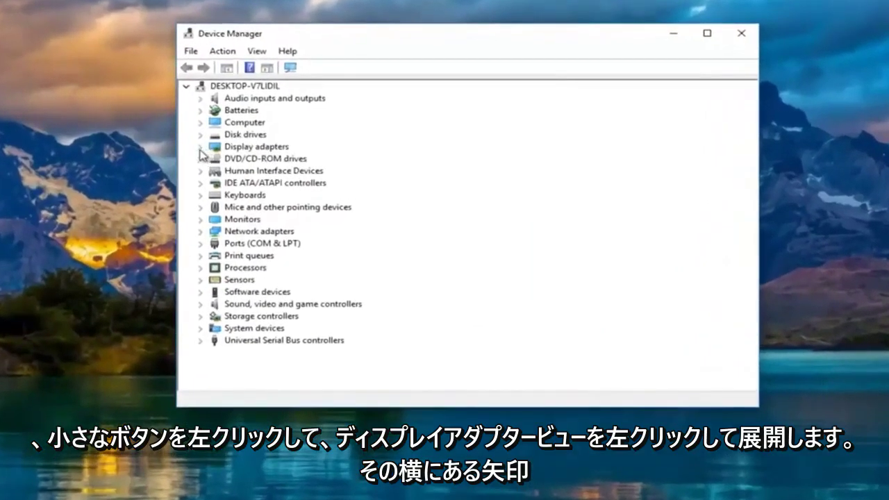
# Step: Run an automatic online driver update search for the VMware SVGA 3D display adapter, then close the update wizard
pyautogui.click(201, 147)
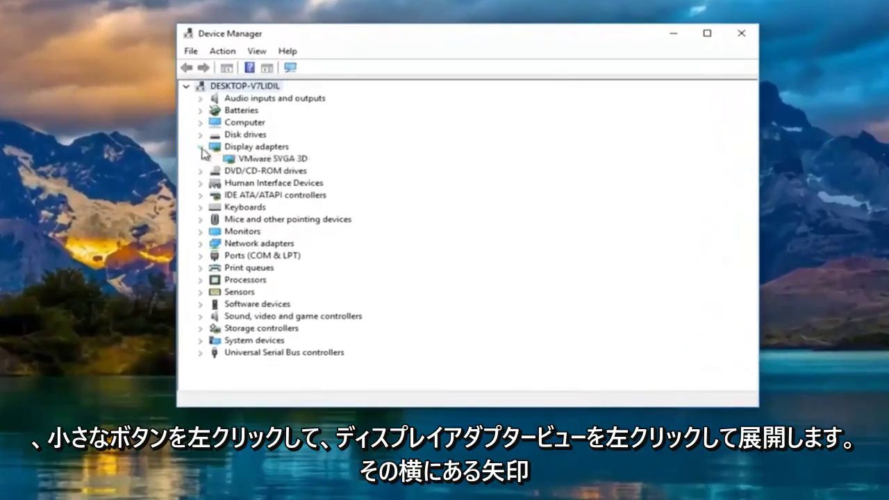
pyautogui.click(243, 159)
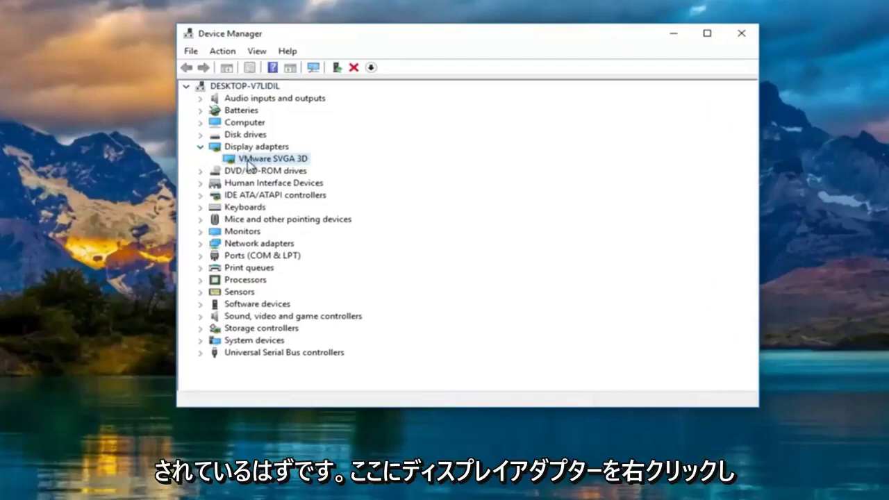
pyautogui.rightClick(252, 164)
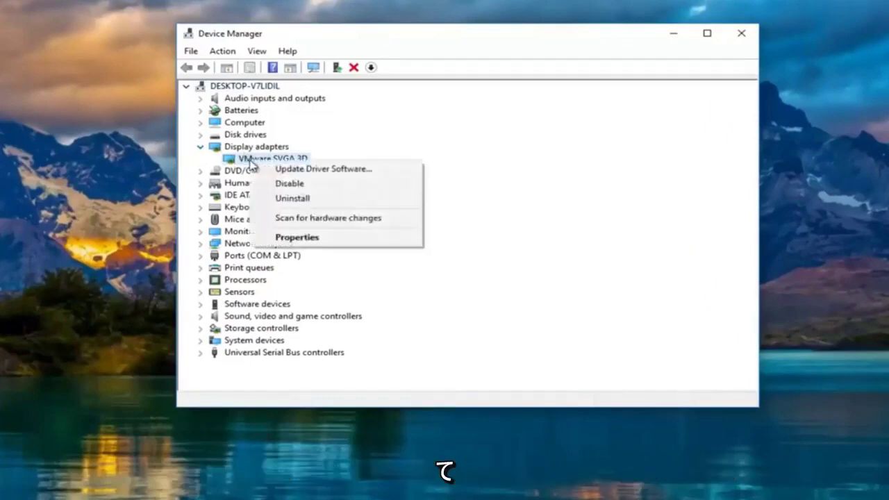
pyautogui.click(309, 169)
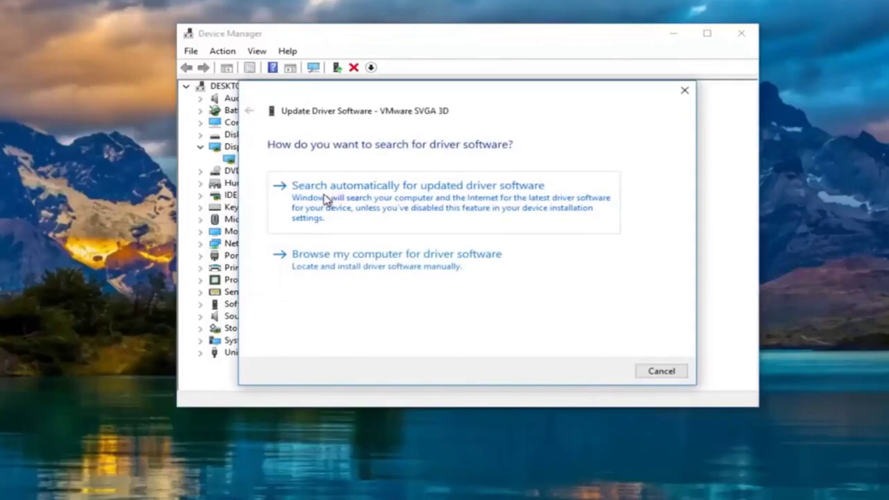
pyautogui.click(410, 196)
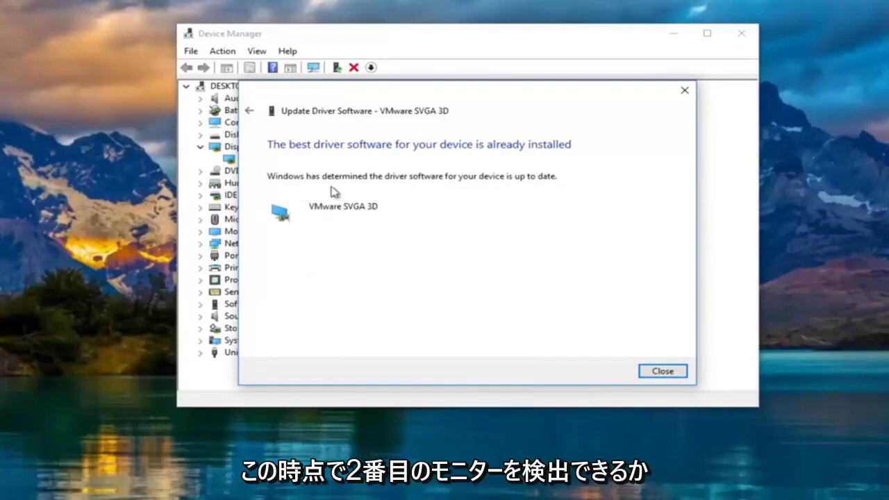
pyautogui.click(249, 114)
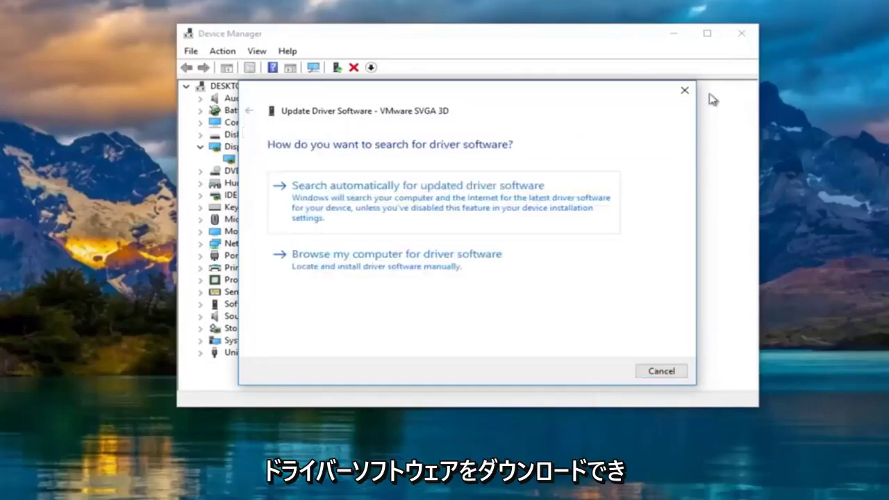
pyautogui.click(682, 93)
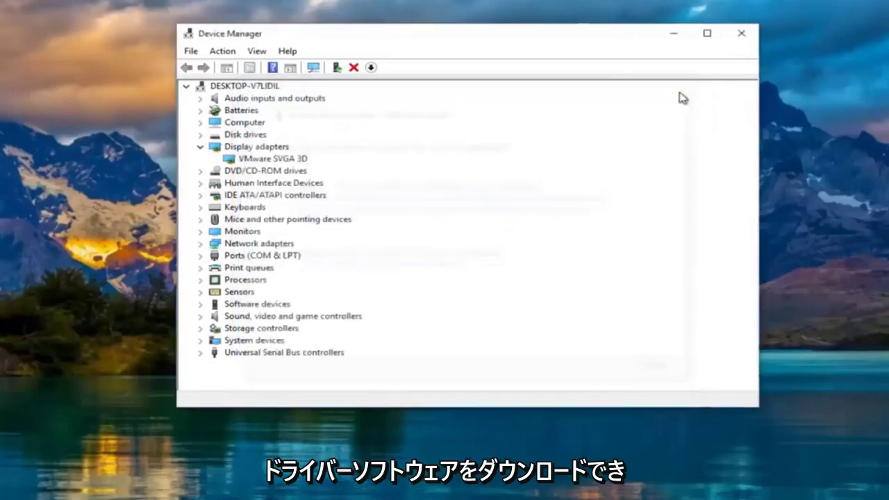
# Step: View the driver information in the VMware SVGA 3D adapter's properties, then close the properties and Device Manager
pyautogui.rightClick(252, 162)
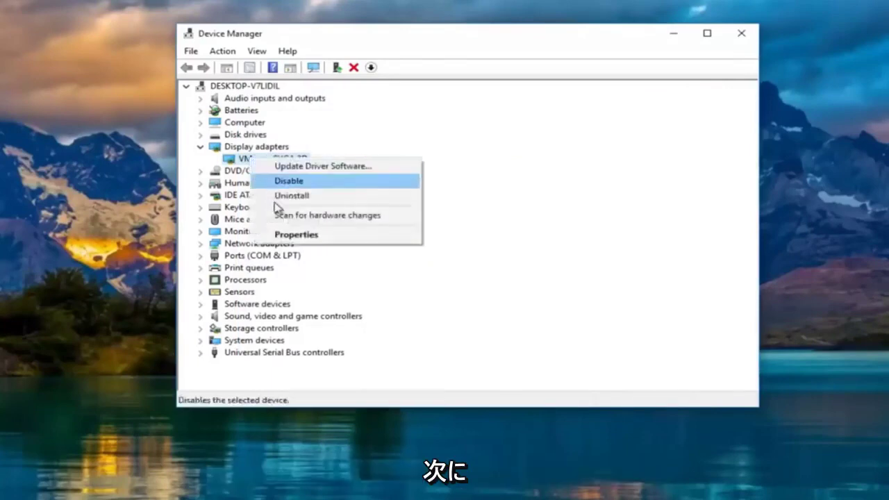
pyautogui.click(286, 236)
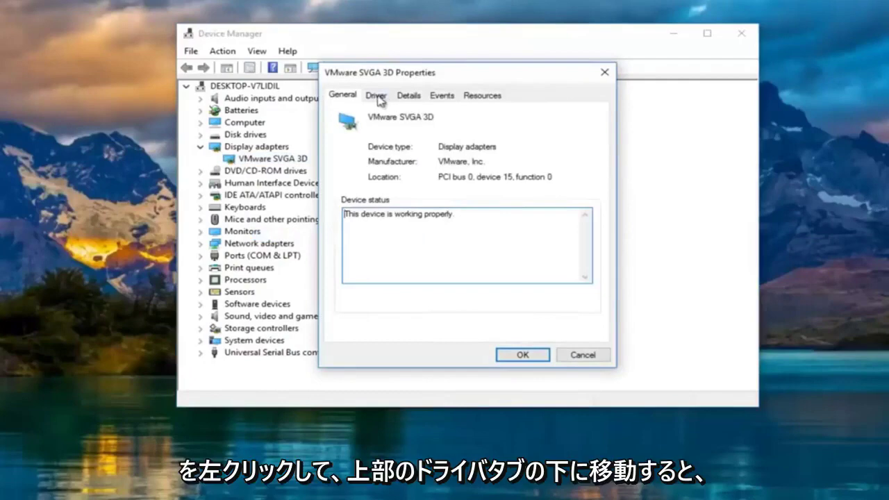
pyautogui.click(376, 98)
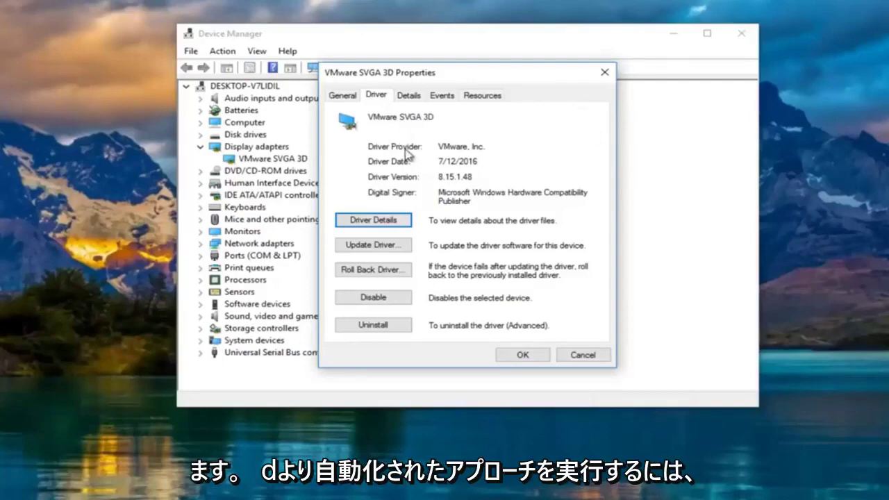
pyautogui.click(605, 73)
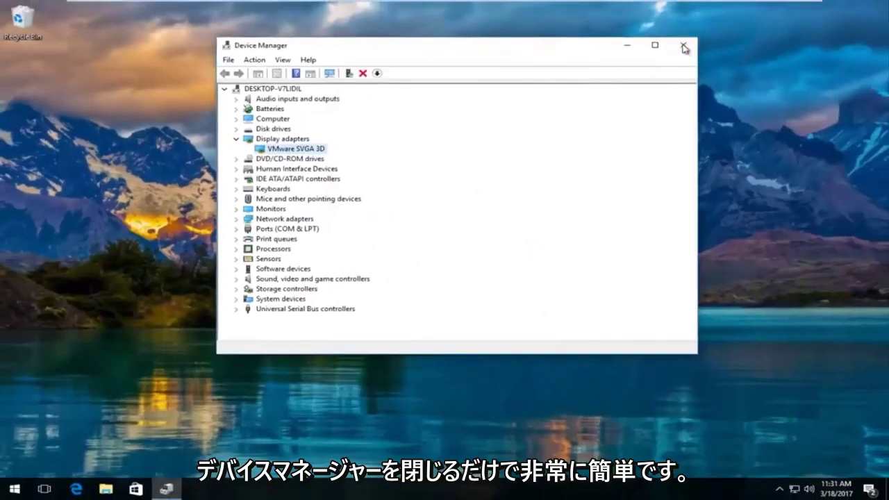
pyautogui.click(707, 40)
# Step: Switch to Microsoft Edge, search Google for "amd driver update" and open the AMD Driver Autodetect page
pyautogui.click(78, 489)
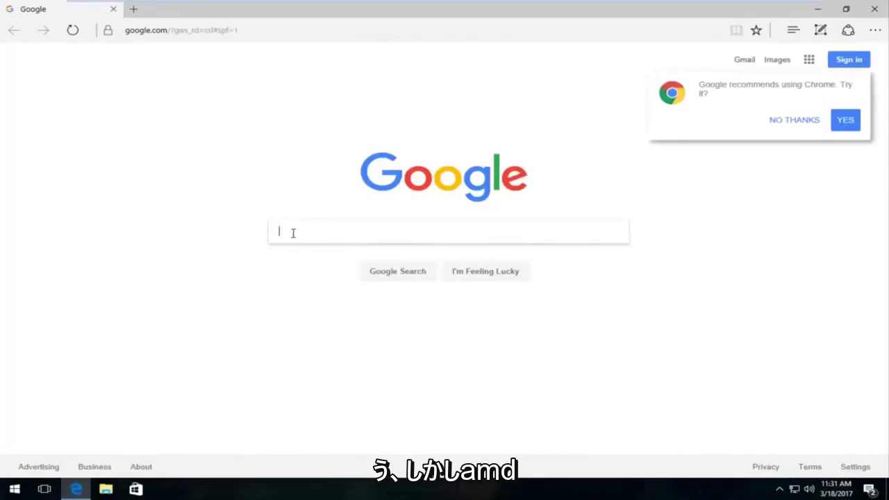
pyautogui.write('amd ')
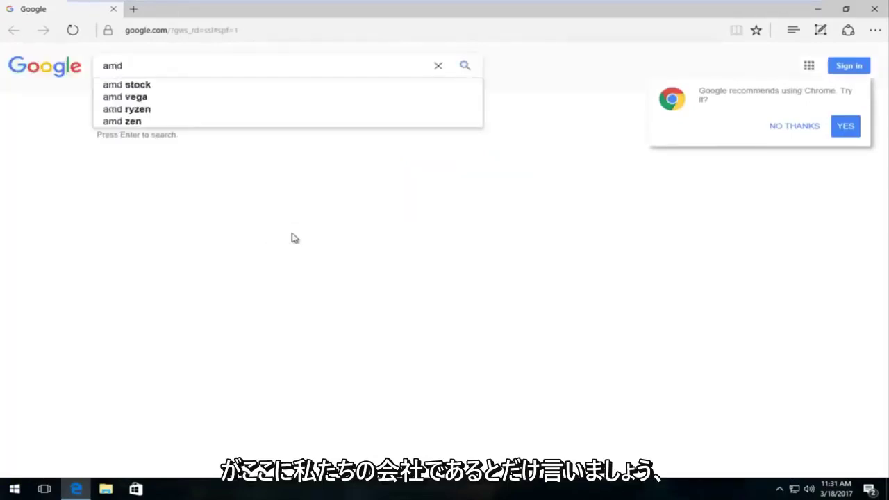
pyautogui.write('driver ')
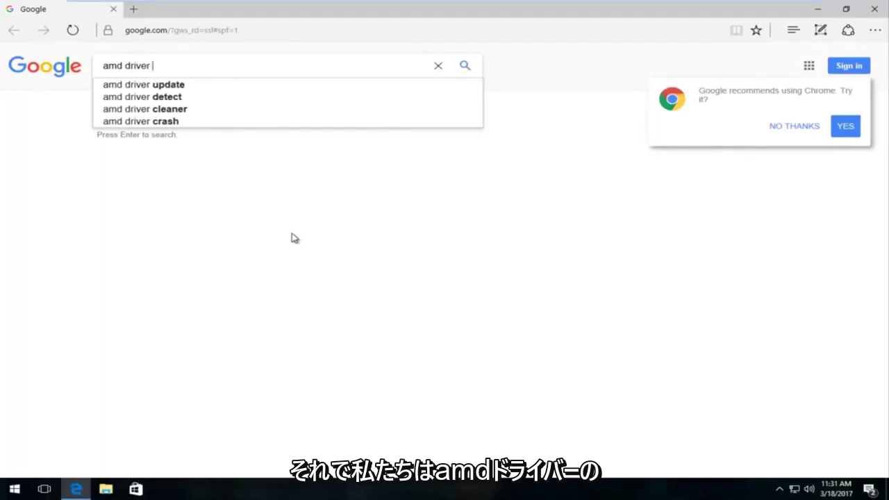
pyautogui.write('u[pd')
pyautogui.press('BackSpace')
pyautogui.write('=')
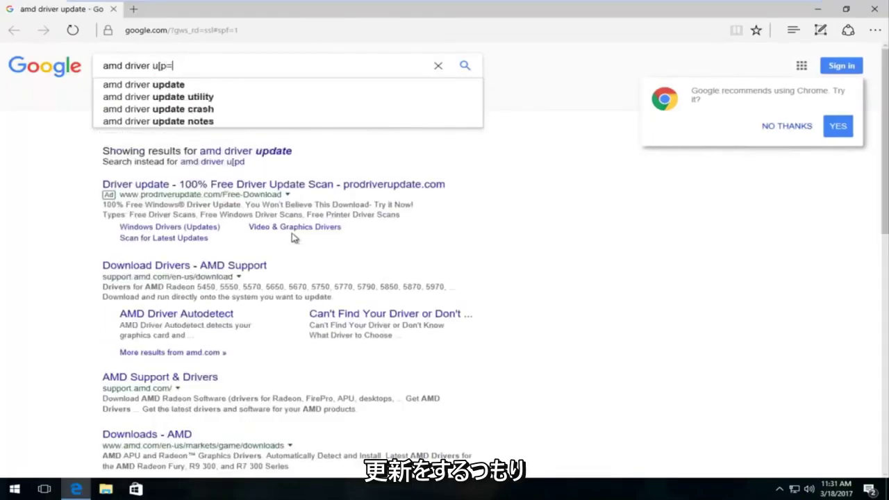
pyautogui.press('BackSpace')
pyautogui.press('BackSpace')
pyautogui.press('BackSpace')
pyautogui.write('pdate')
pyautogui.press('Return')
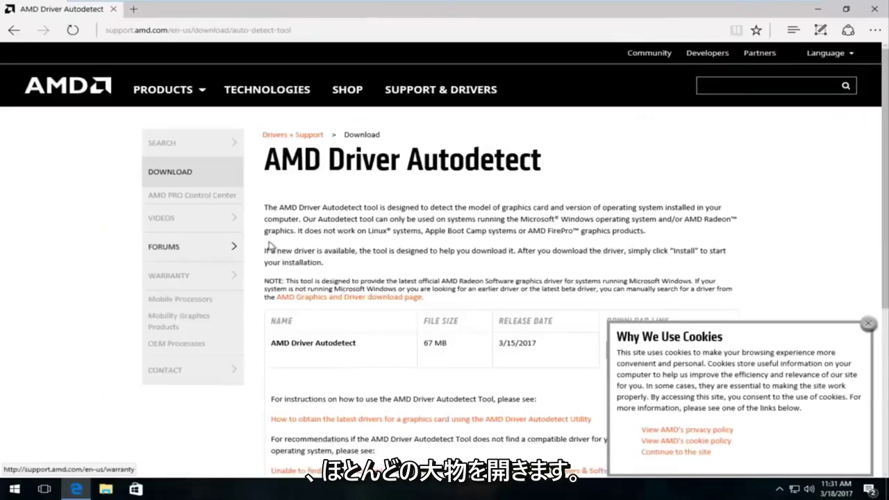
# Step: Examine the description and download link on the AMD Driver Autodetect page, then return to the desktop
pyautogui.scroll(-3, 287, 227)
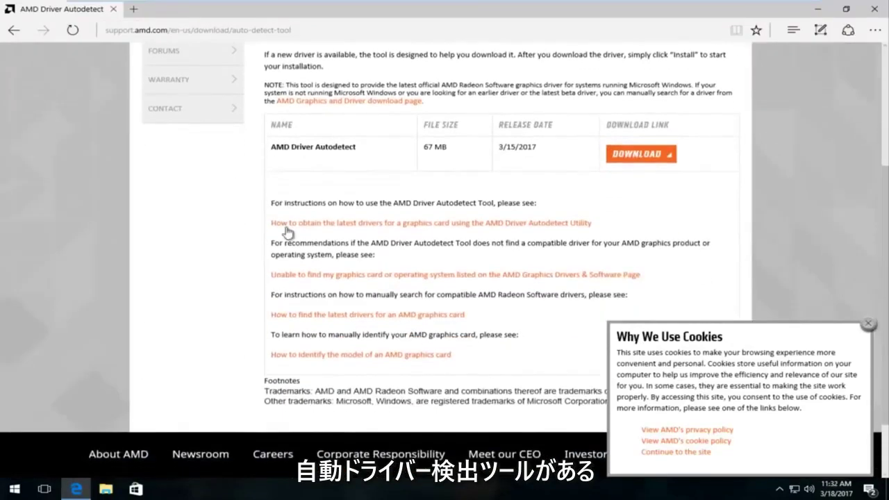
pyautogui.scroll(1, 288, 228)
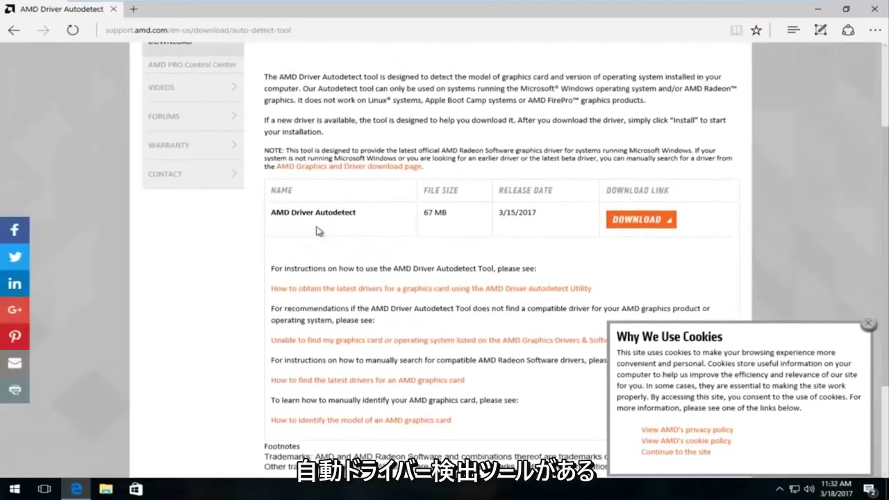
pyautogui.click(632, 221)
pyautogui.scroll(2, 535, 268)
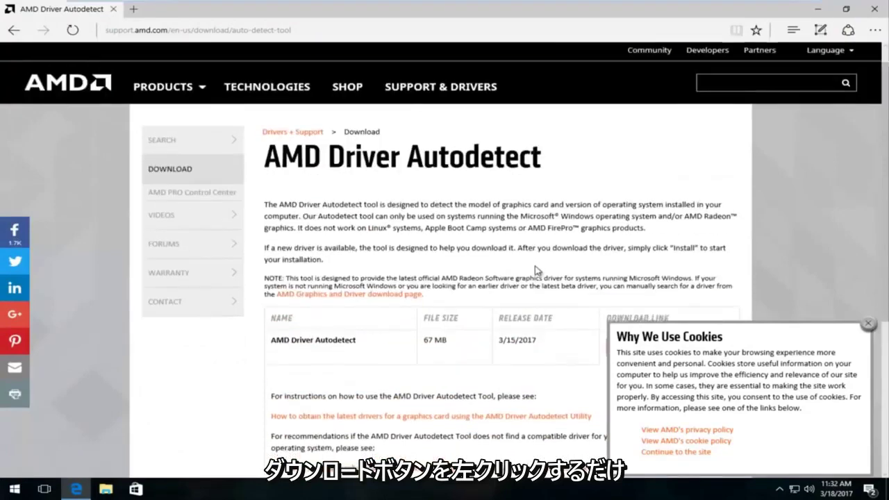
pyautogui.scroll(-3, 514, 254)
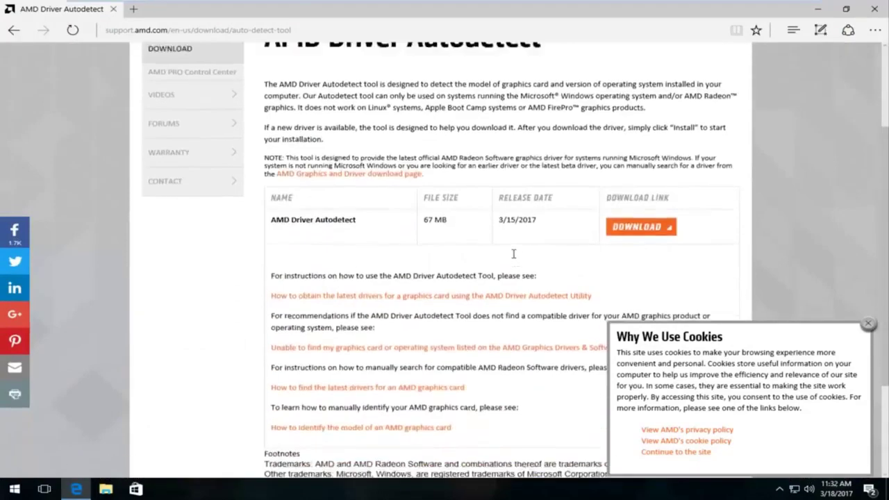
pyautogui.scroll(3, 511, 254)
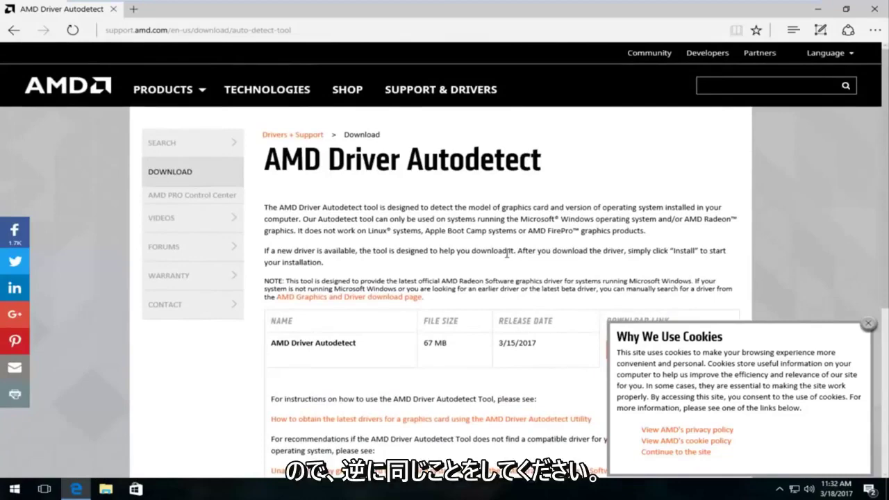
pyautogui.scroll(-4, 507, 254)
pyautogui.scroll(4, 508, 255)
pyautogui.scroll(-1, 507, 256)
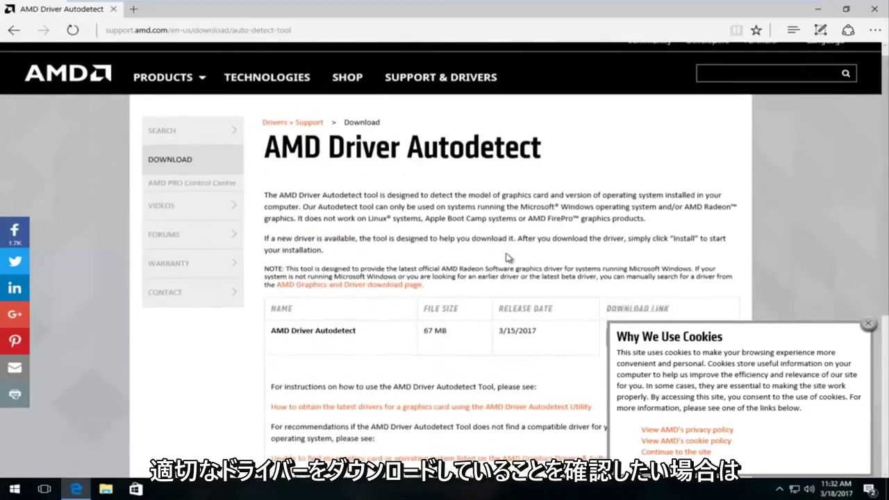
pyautogui.scroll(-3, 508, 258)
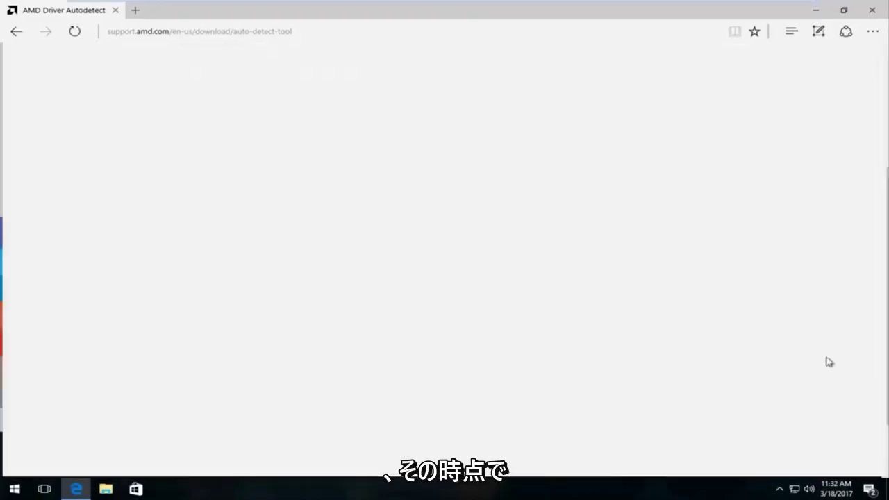
pyautogui.press('super+d')
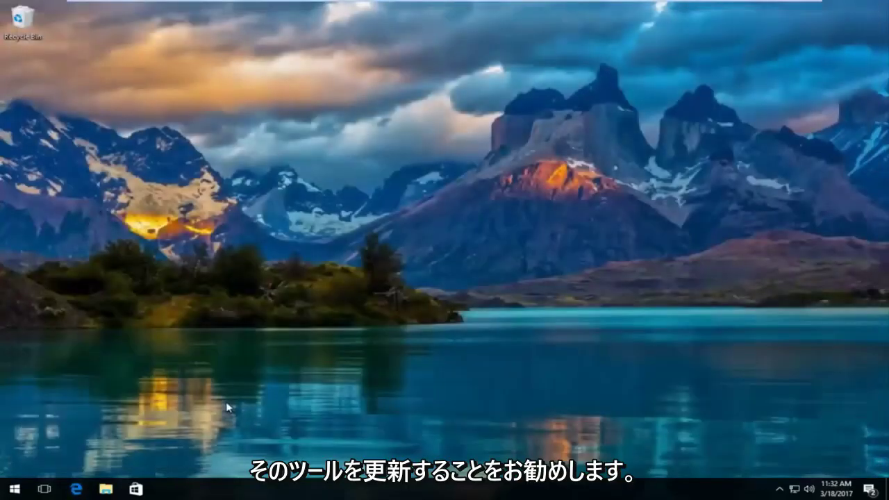